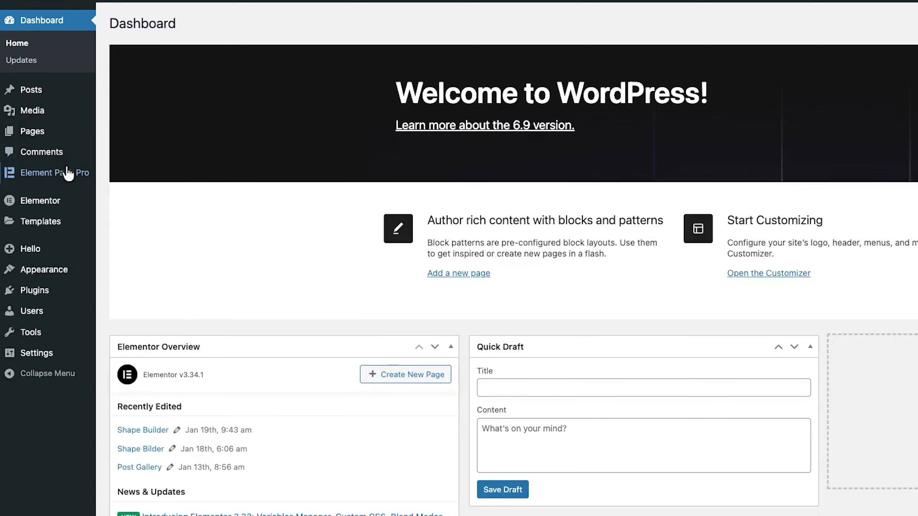
- Activate the Shape Builder extension in the Element Pack Pro extensions and save the settings
{"action": "mouse_move", "coordinate": [70, 177]}
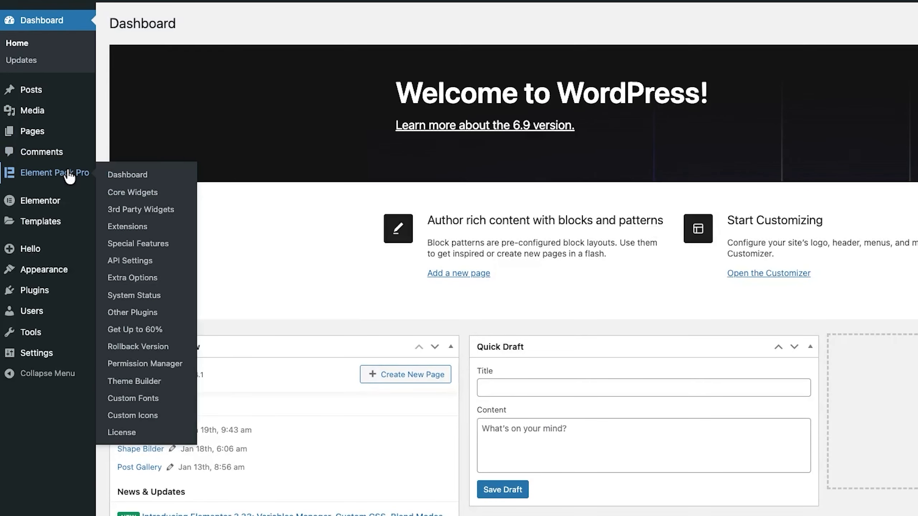
{"action": "left_click", "coordinate": [95, 173]}
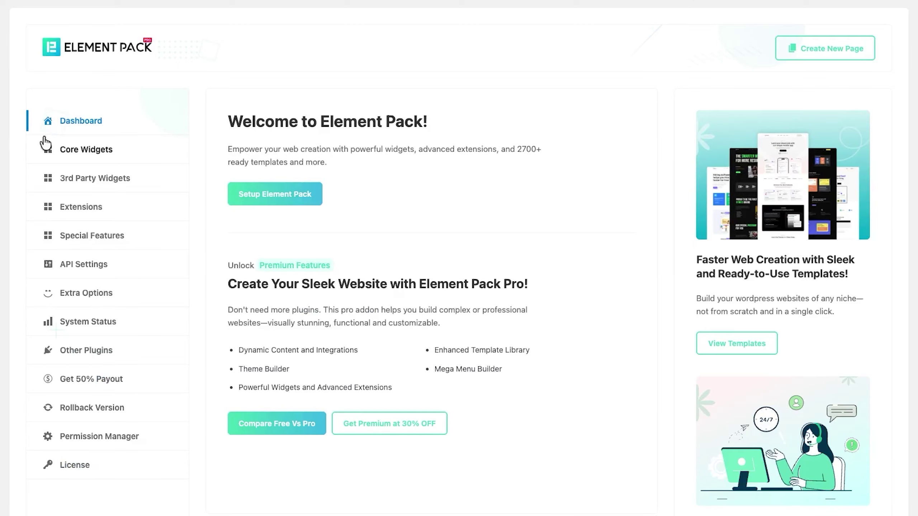
{"action": "left_click", "coordinate": [100, 205]}
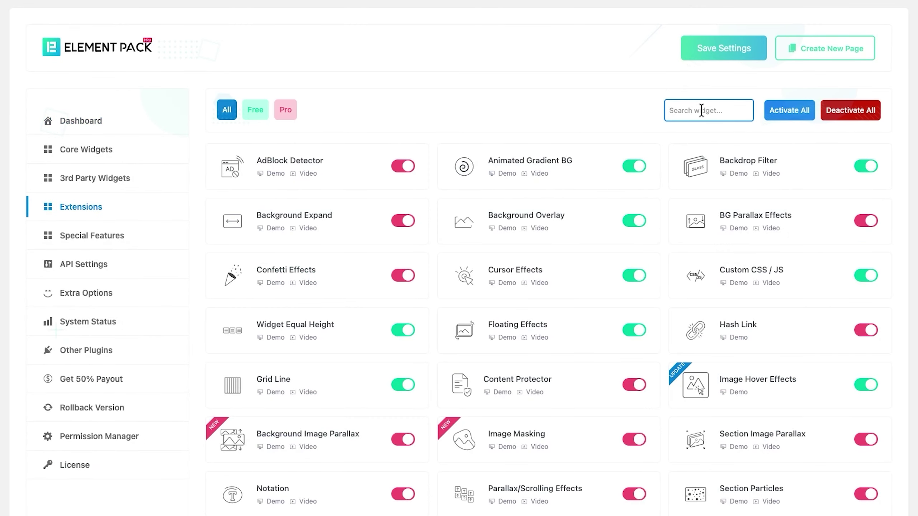
{"action": "type", "text": "Shape builder"}
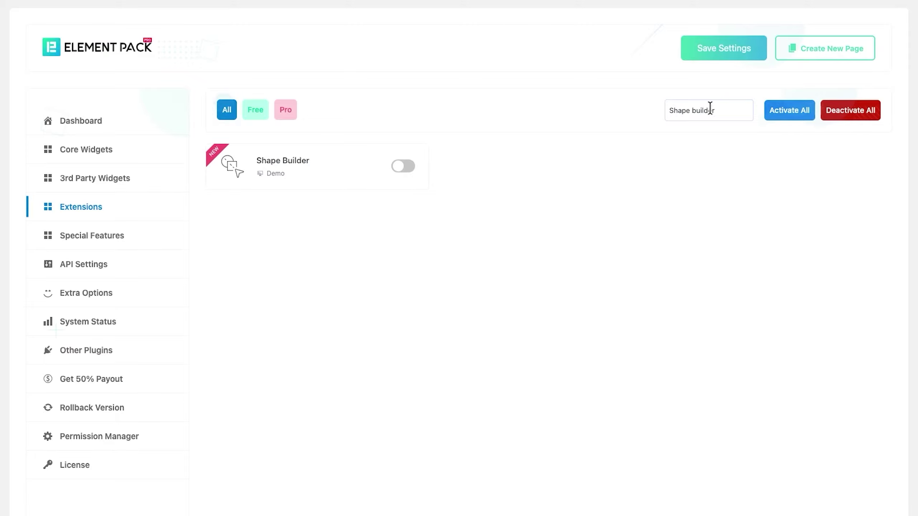
{"action": "left_click", "coordinate": [412, 168]}
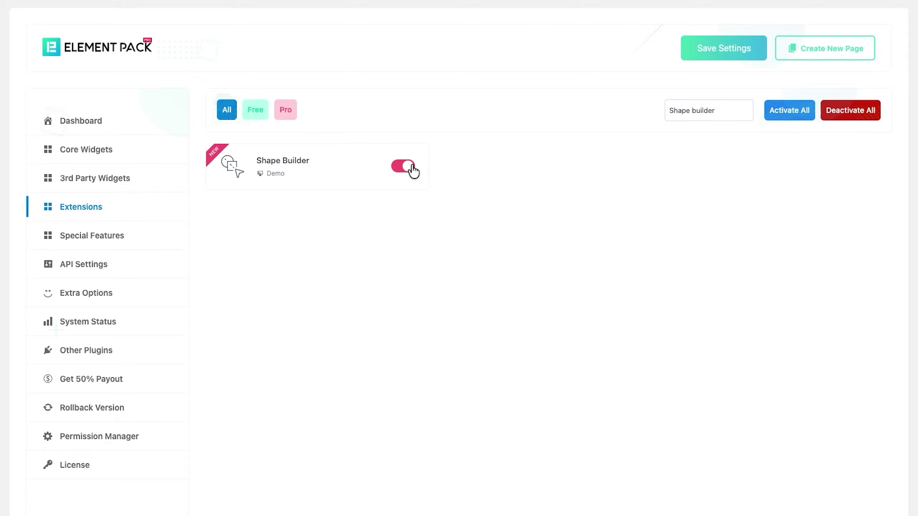
{"action": "left_click", "coordinate": [745, 56]}
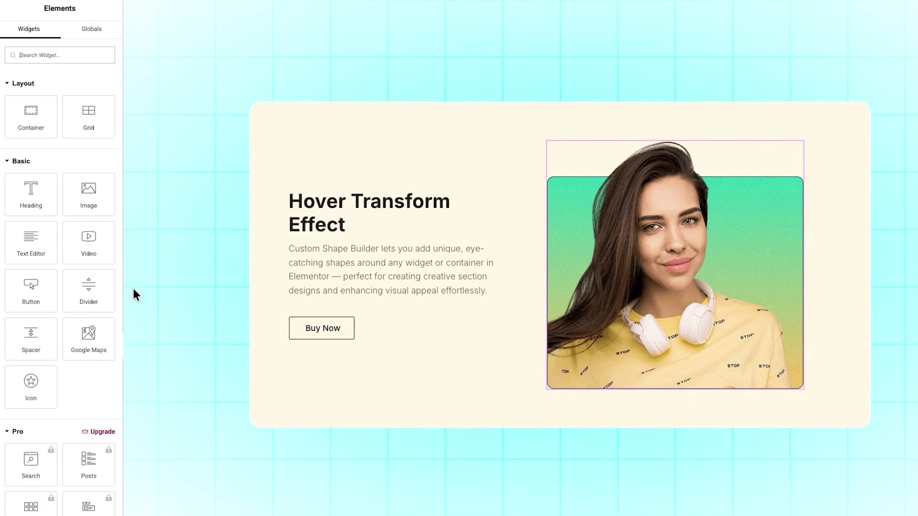
- Enable Shape Builder in the portrait image widget's advanced settings and open the default circle shape's options
{"action": "left_click", "coordinate": [690, 261]}
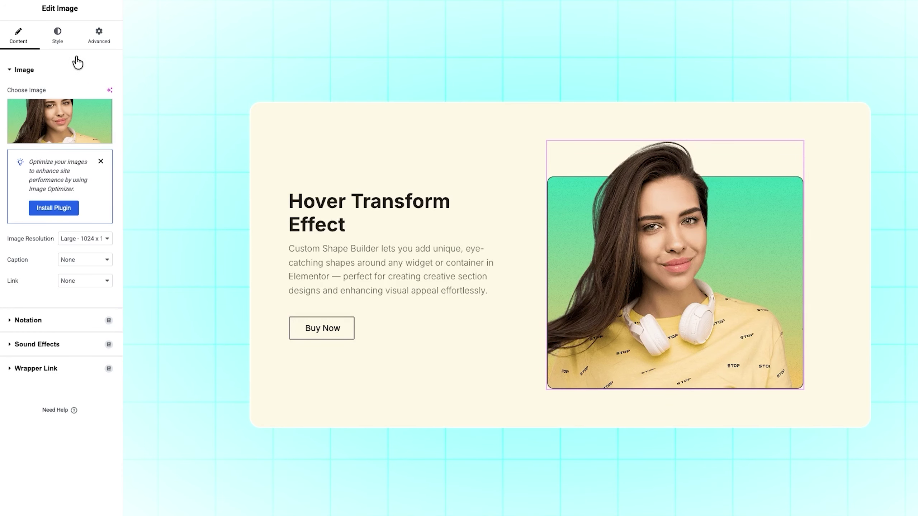
{"action": "left_click", "coordinate": [101, 43]}
{"action": "scroll", "coordinate": [95, 68], "scroll_direction": "down", "scroll_amount": 5}
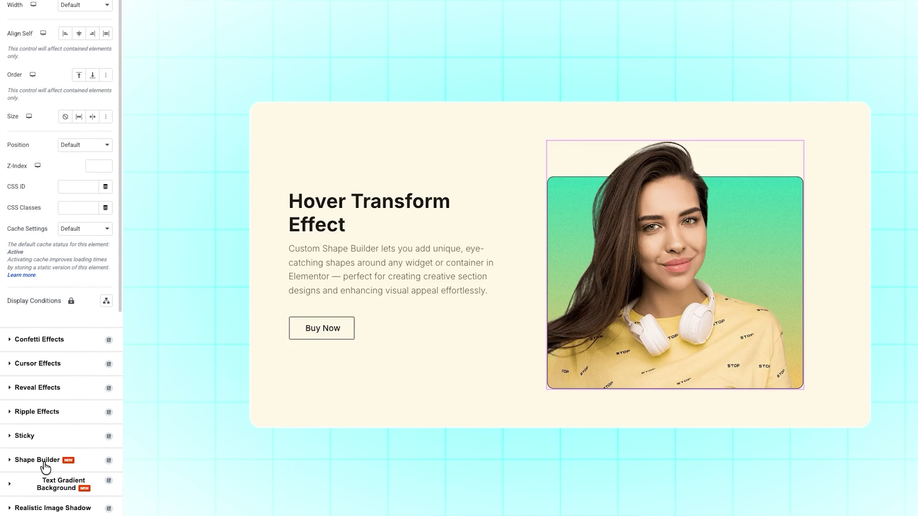
{"action": "left_click", "coordinate": [45, 466]}
{"action": "scroll", "coordinate": [20, 172], "scroll_direction": "up", "scroll_amount": 3}
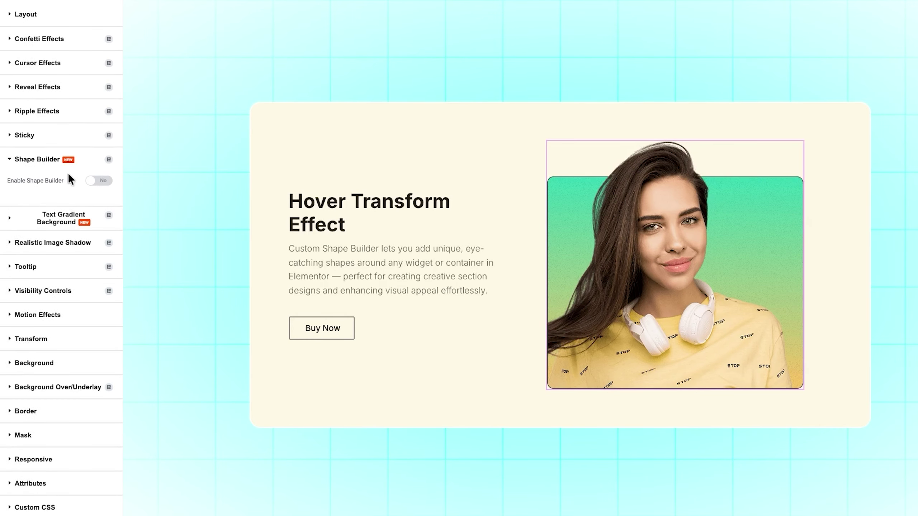
{"action": "left_click", "coordinate": [101, 181]}
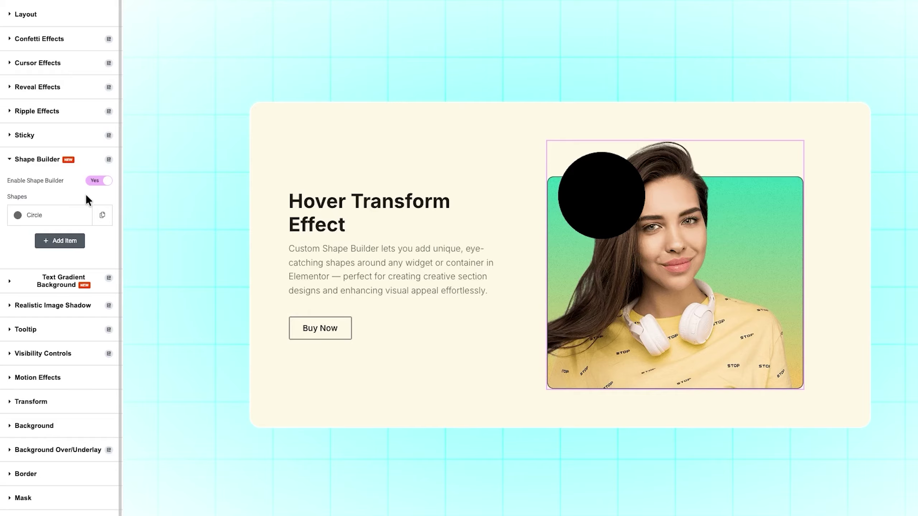
{"action": "left_click", "coordinate": [76, 217]}
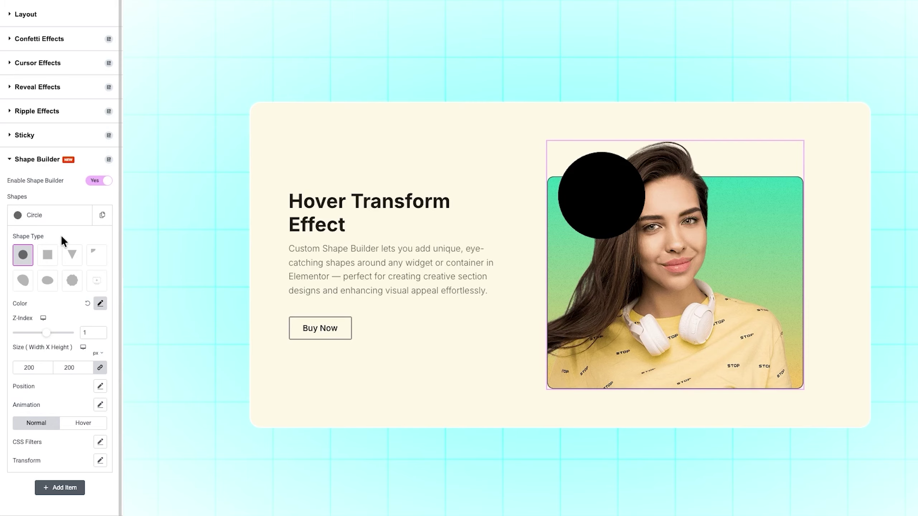
- Try the Square, triangle, Corner, blob and Oval shape types on the shape item, ending with Verify Badge
{"action": "left_click", "coordinate": [48, 255]}
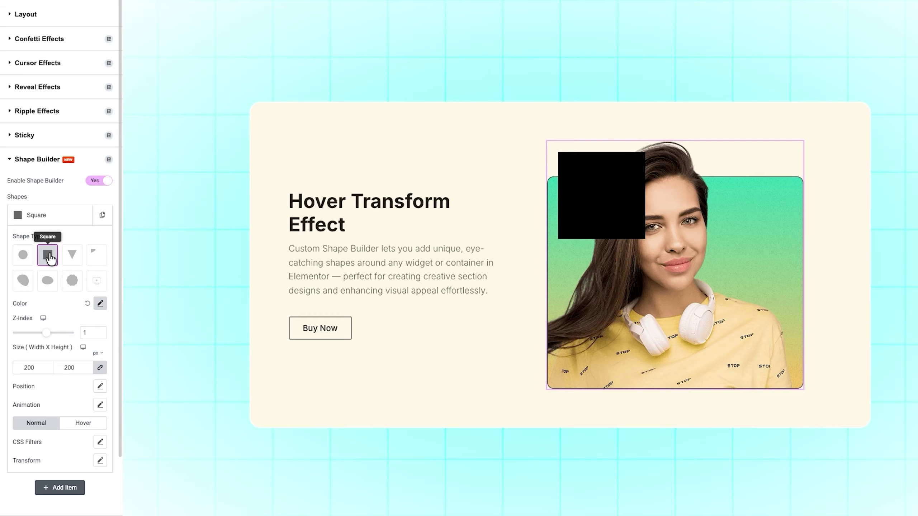
{"action": "left_click", "coordinate": [71, 258]}
{"action": "left_click", "coordinate": [91, 260]}
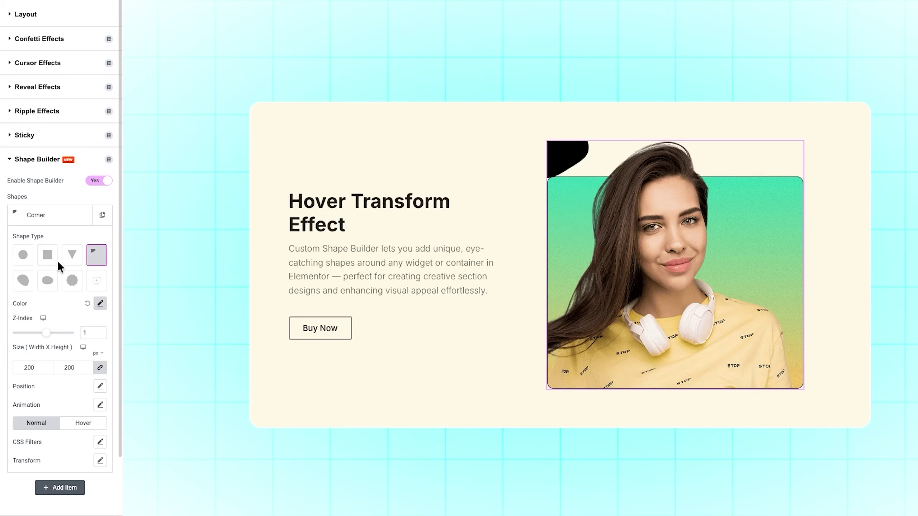
{"action": "left_click", "coordinate": [22, 281]}
{"action": "left_click", "coordinate": [55, 281]}
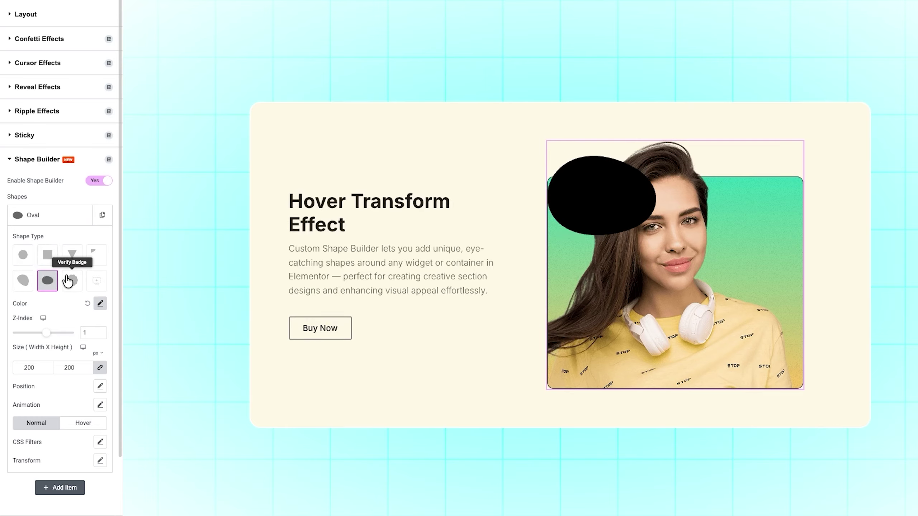
{"action": "left_click", "coordinate": [72, 281]}
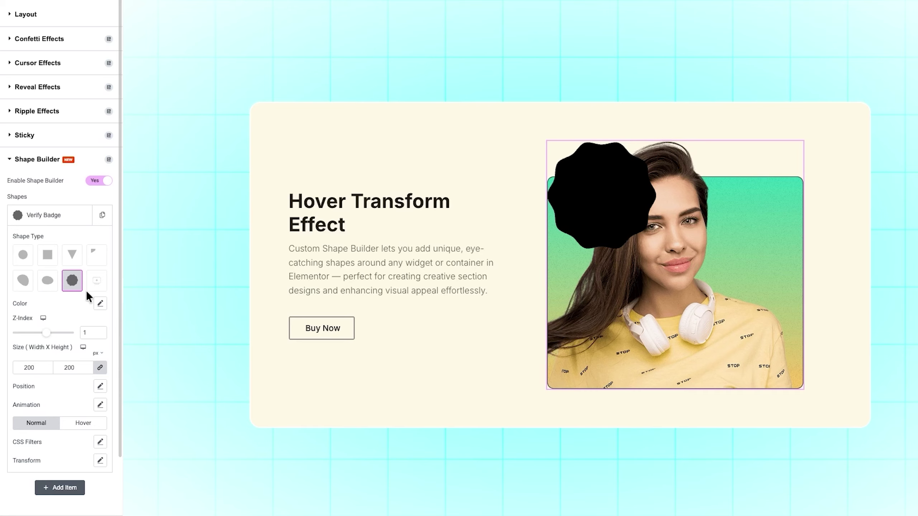
- Give the badge shape a gradient fill with red as the first color and magenta #E61CDE as the second
{"action": "left_click", "coordinate": [101, 303]}
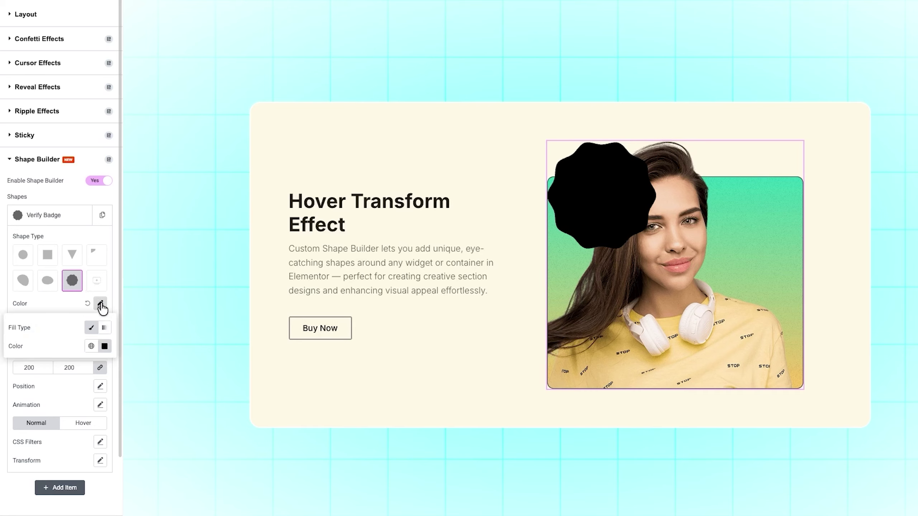
{"action": "left_click", "coordinate": [103, 328]}
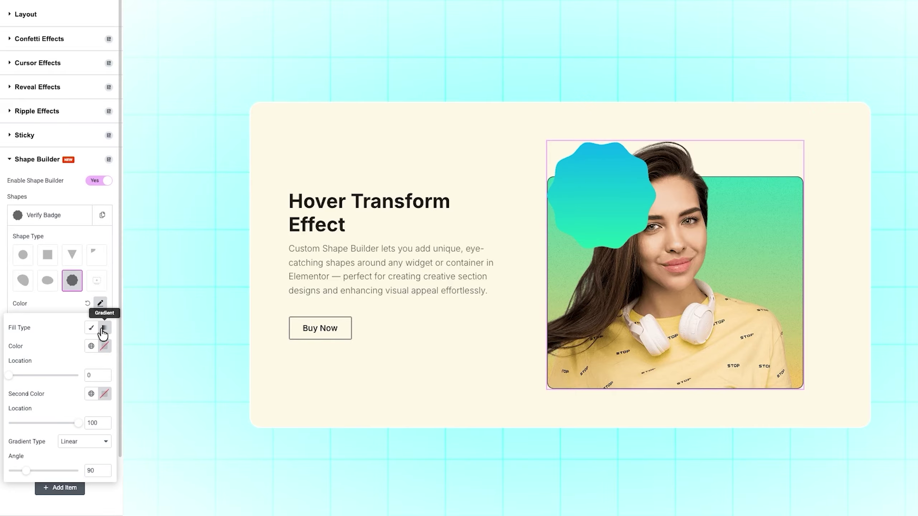
{"action": "left_click", "coordinate": [104, 346]}
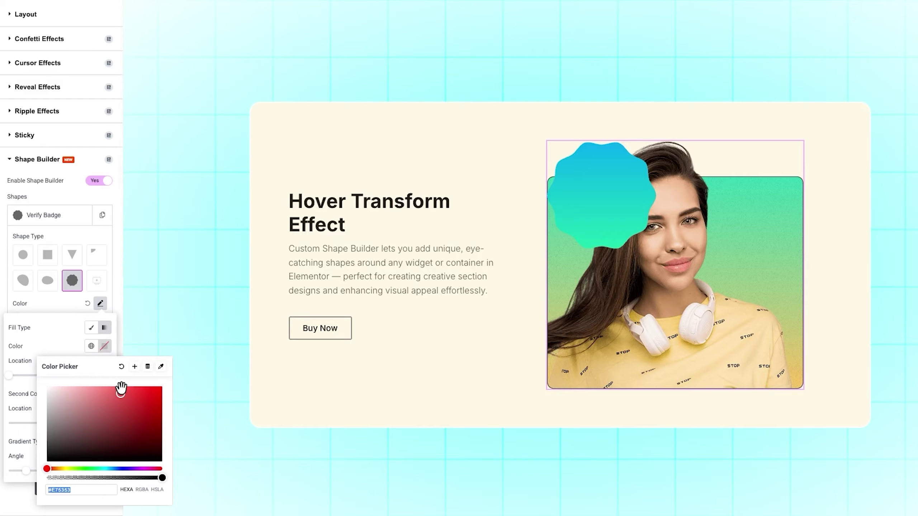
{"action": "left_click", "coordinate": [77, 337]}
{"action": "scroll", "coordinate": [110, 372], "scroll_direction": "down", "scroll_amount": 2}
{"action": "left_click", "coordinate": [104, 340]}
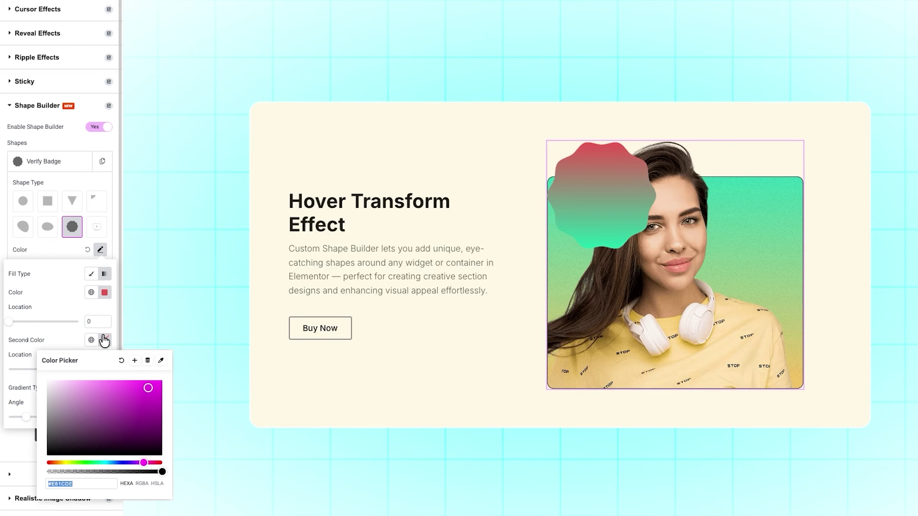
{"action": "key", "text": "Return"}
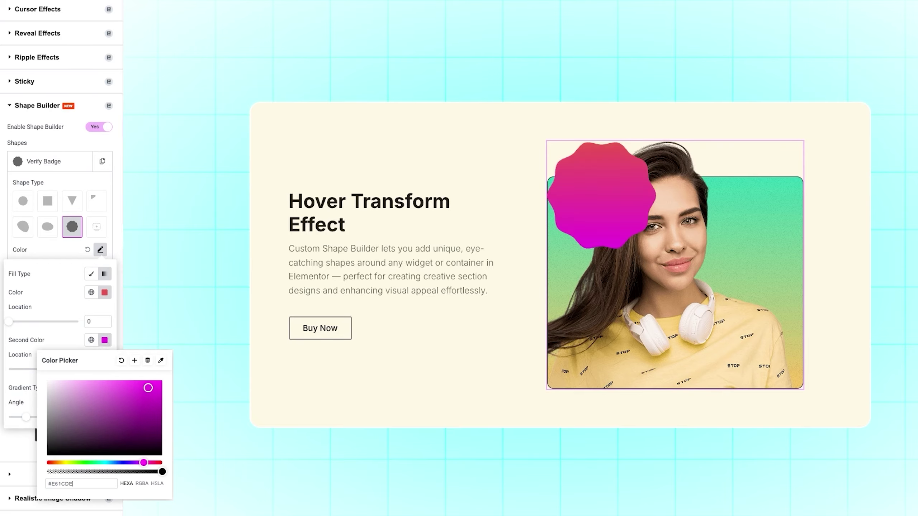
{"action": "left_click", "coordinate": [70, 312]}
{"action": "scroll", "coordinate": [55, 361], "scroll_direction": "up", "scroll_amount": 2}
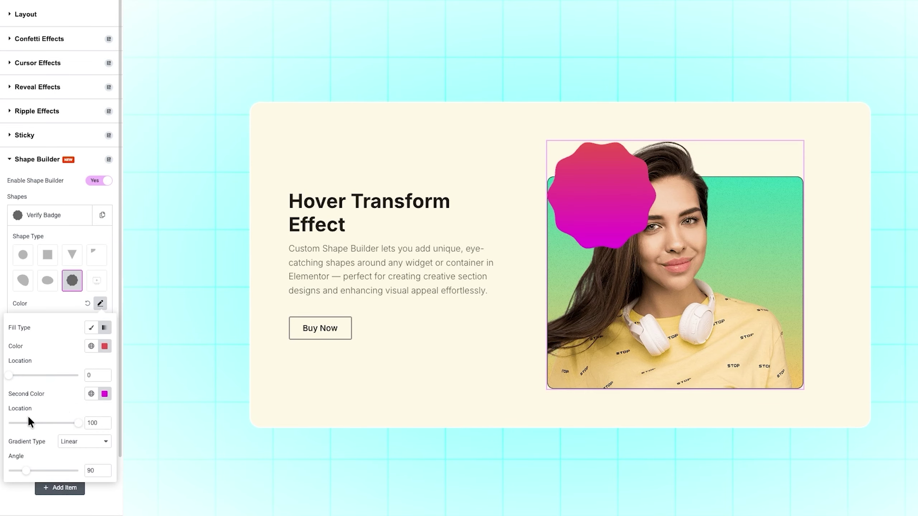
- Keep the badge's gradient type Linear and set its angle to 116
{"action": "left_click", "coordinate": [76, 442]}
{"action": "left_click", "coordinate": [79, 441]}
{"action": "left_click_drag", "start_coordinate": [27, 470], "coordinate": [32, 472]}
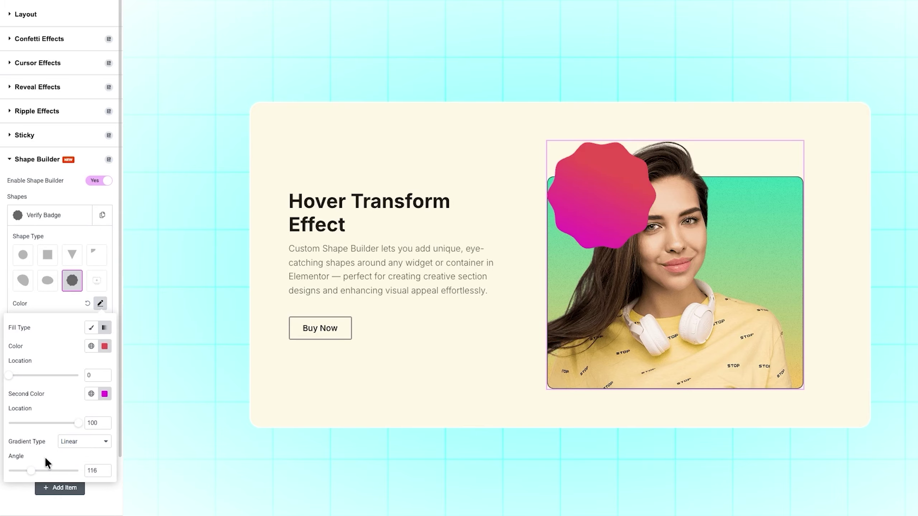
- Switch the shape type to Custom Upload and insert shapebuildercustom-shape-for-demo-one.svg from the media library
{"action": "left_click", "coordinate": [94, 284]}
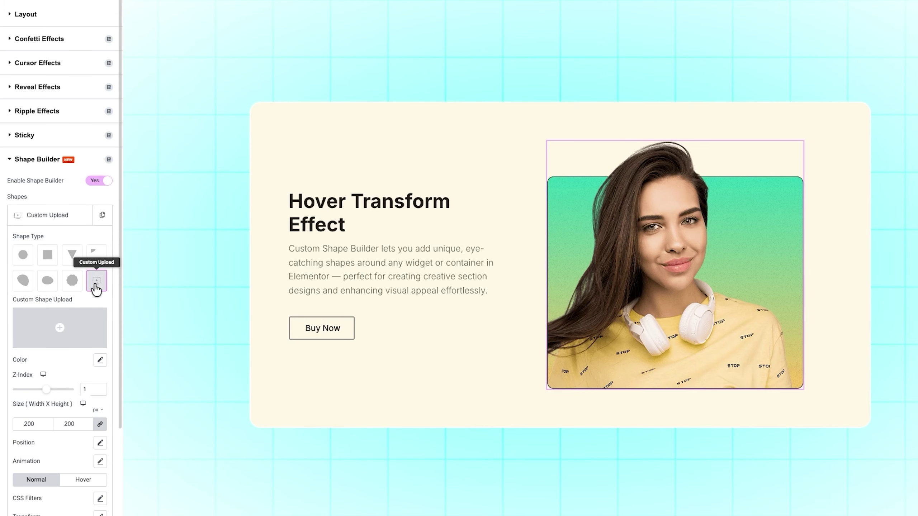
{"action": "left_click", "coordinate": [68, 323]}
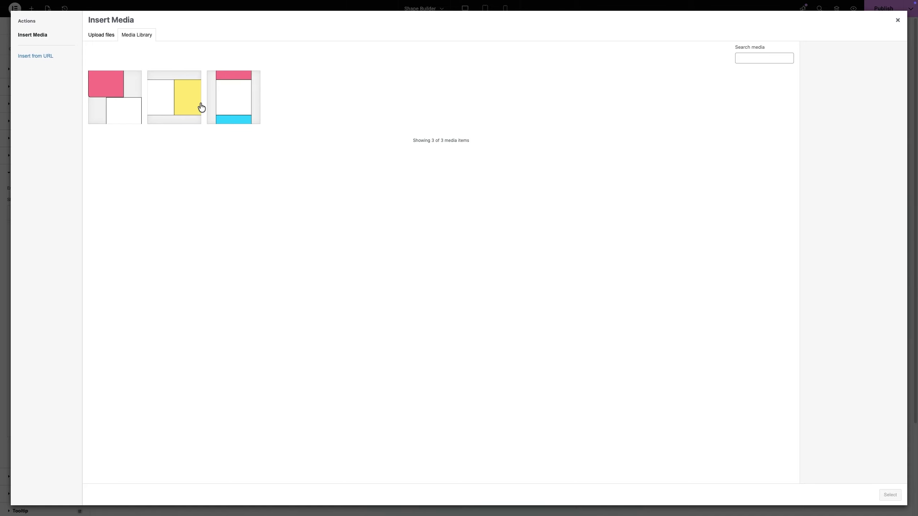
{"action": "left_click", "coordinate": [241, 86]}
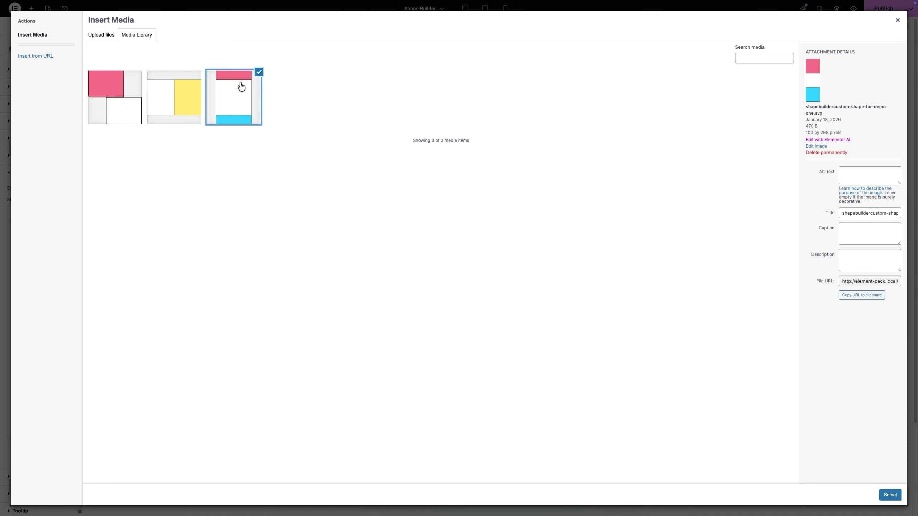
{"action": "left_click", "coordinate": [888, 495]}
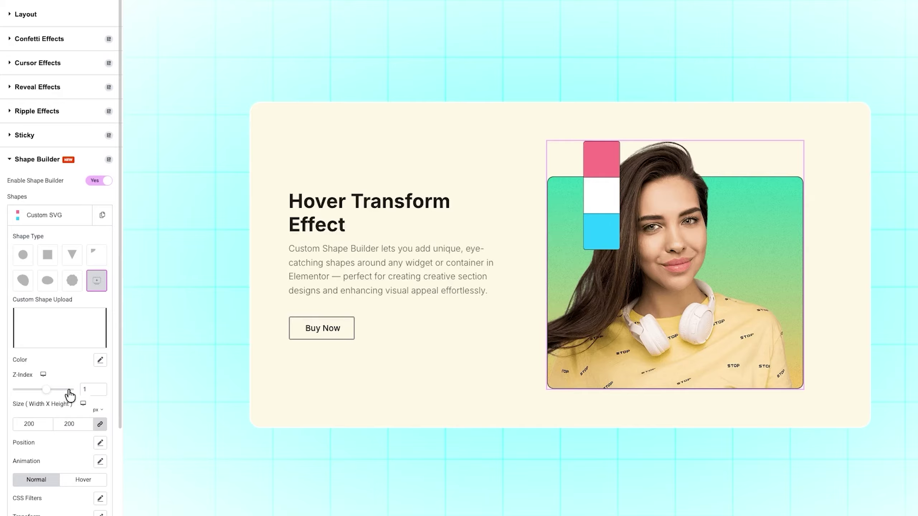
- Set the custom shape's linked width and height to 300 px
{"action": "scroll", "coordinate": [70, 395], "scroll_direction": "down", "scroll_amount": 2}
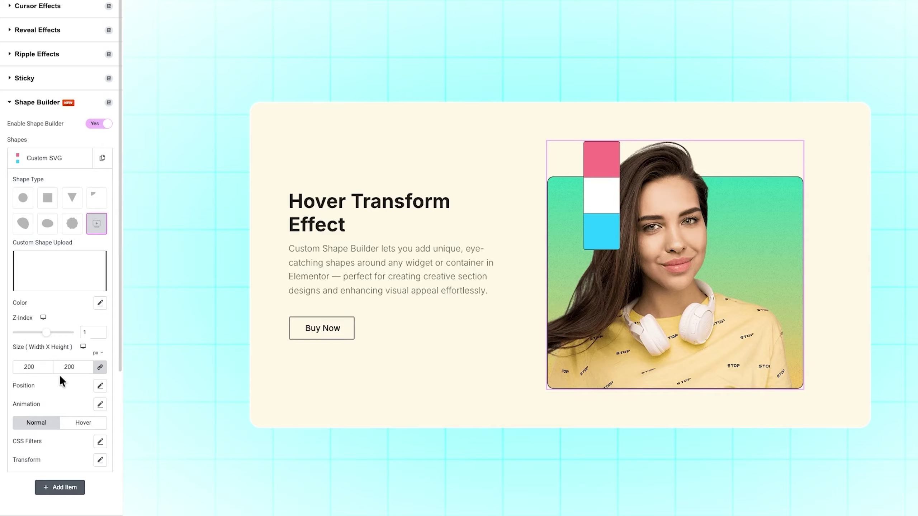
{"action": "double_click", "coordinate": [25, 363]}
{"action": "type", "text": "300"}
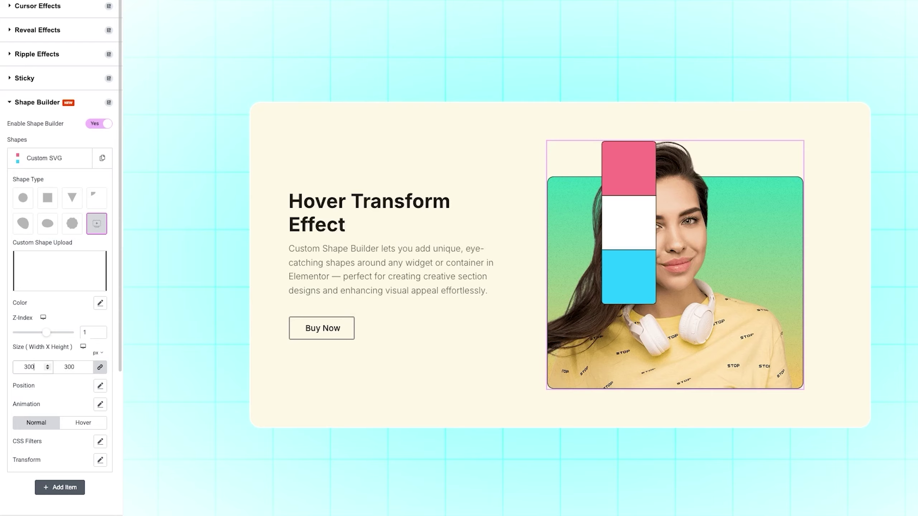
- Position the custom shape with Right horizontal orientation, a horizontal offset of -80 px and a vertical offset of 80 px
{"action": "left_click", "coordinate": [100, 386]}
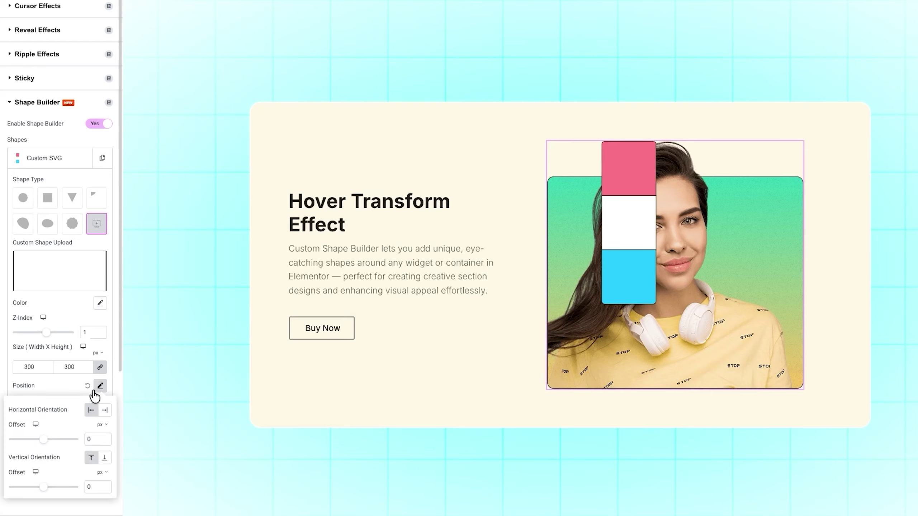
{"action": "left_click", "coordinate": [103, 411]}
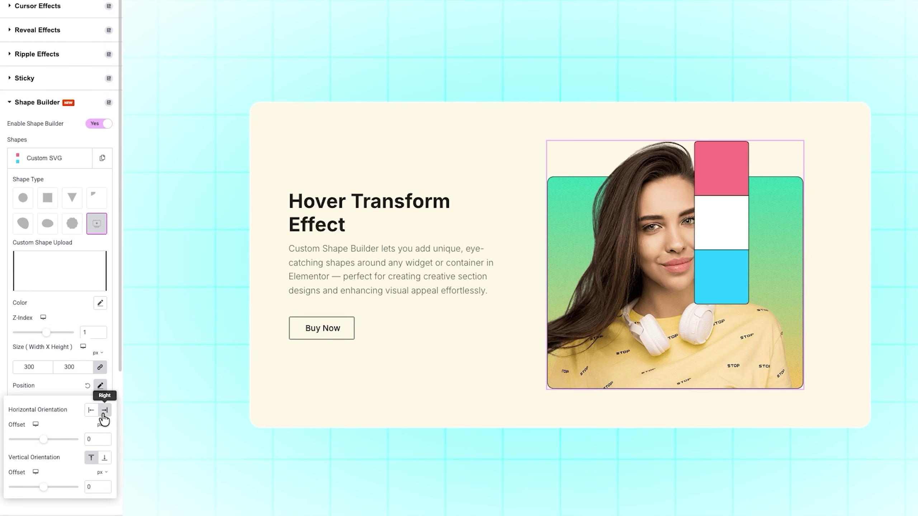
{"action": "double_click", "coordinate": [86, 437]}
{"action": "type", "text": "-80"}
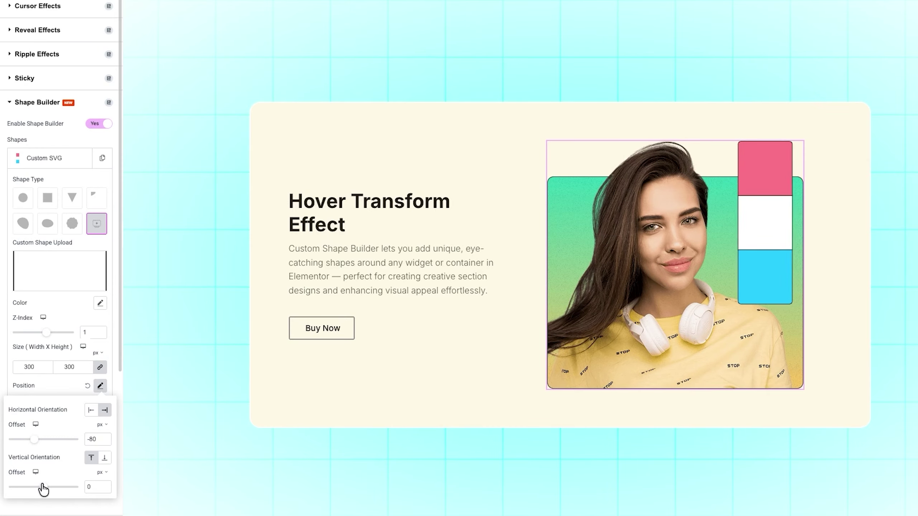
{"action": "left_click_drag", "start_coordinate": [44, 488], "coordinate": [53, 488]}
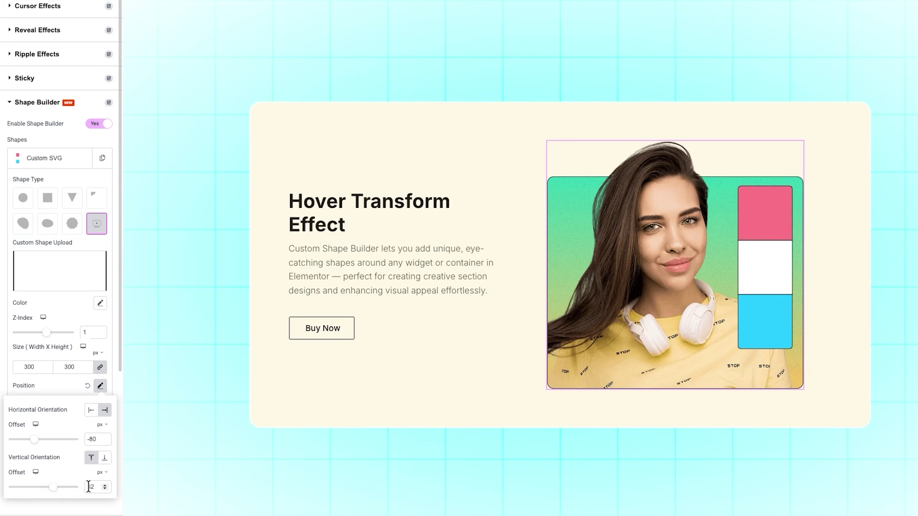
{"action": "left_click", "coordinate": [105, 489]}
{"action": "left_click", "coordinate": [105, 488]}
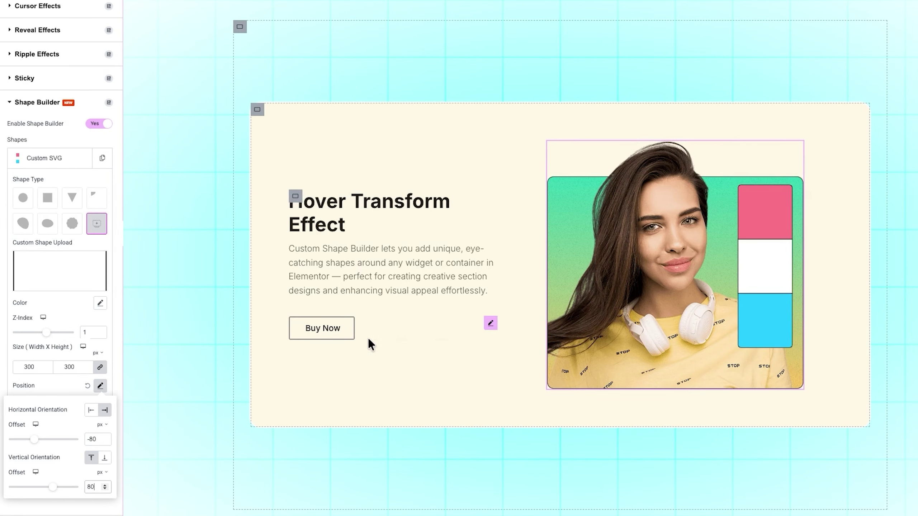
{"action": "left_click", "coordinate": [74, 386]}
- Open the custom shape's animation settings and keep On Load as the trigger type
{"action": "left_click", "coordinate": [99, 406]}
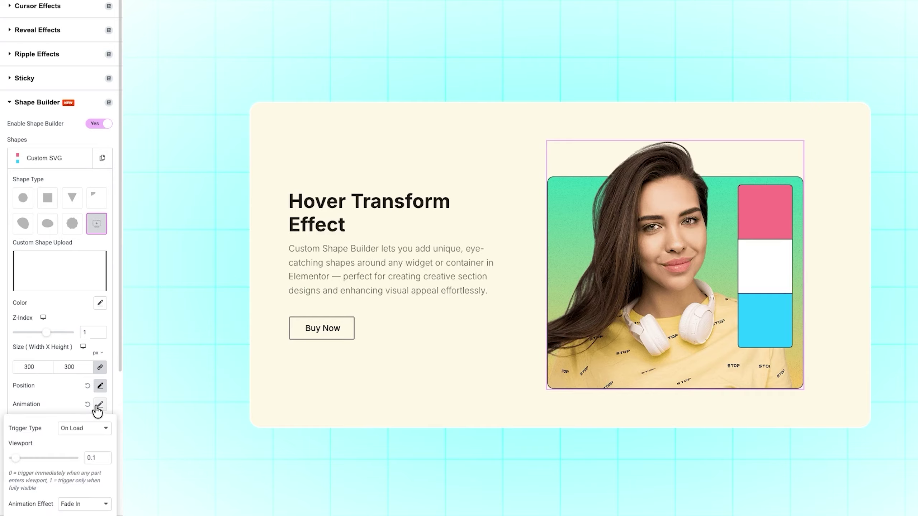
{"action": "scroll", "coordinate": [78, 420], "scroll_direction": "down", "scroll_amount": 3}
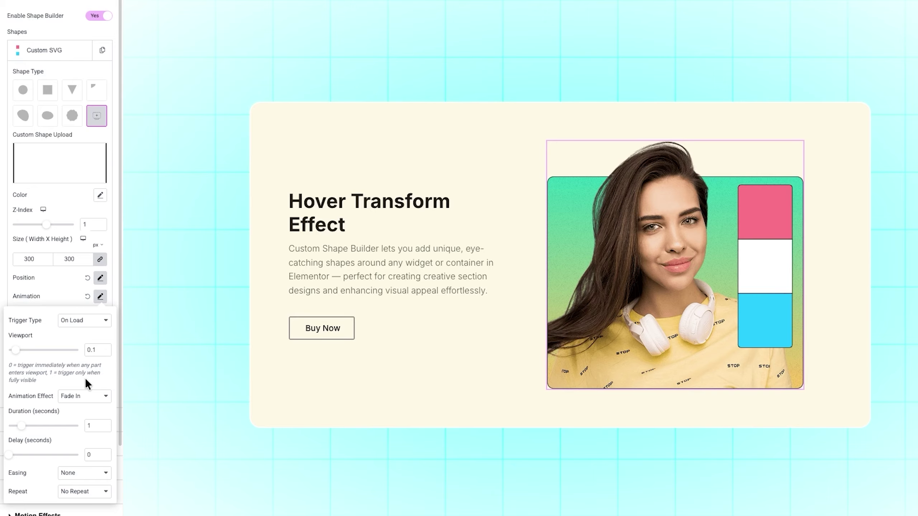
{"action": "left_click", "coordinate": [91, 319]}
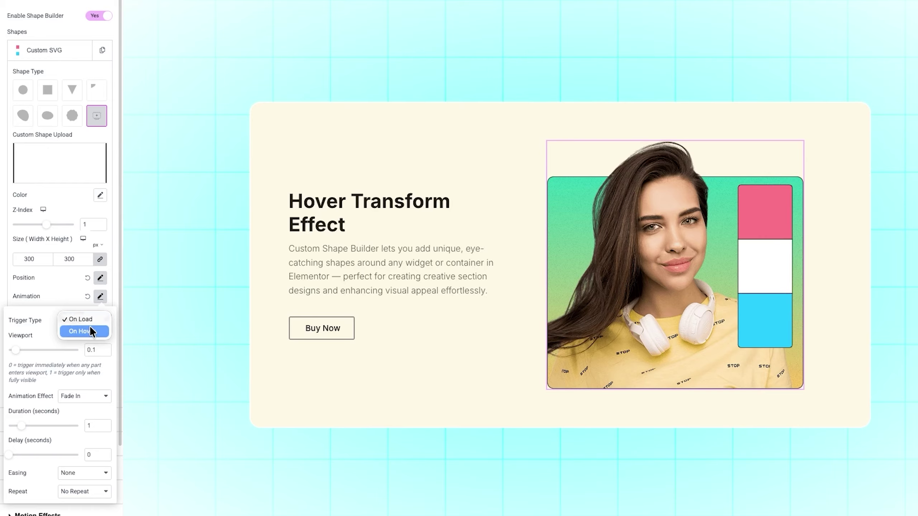
{"action": "left_click", "coordinate": [78, 314]}
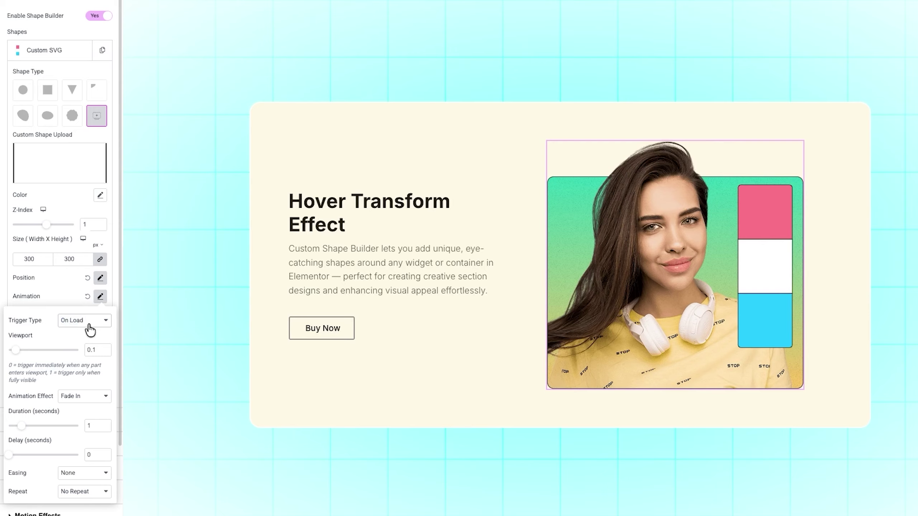